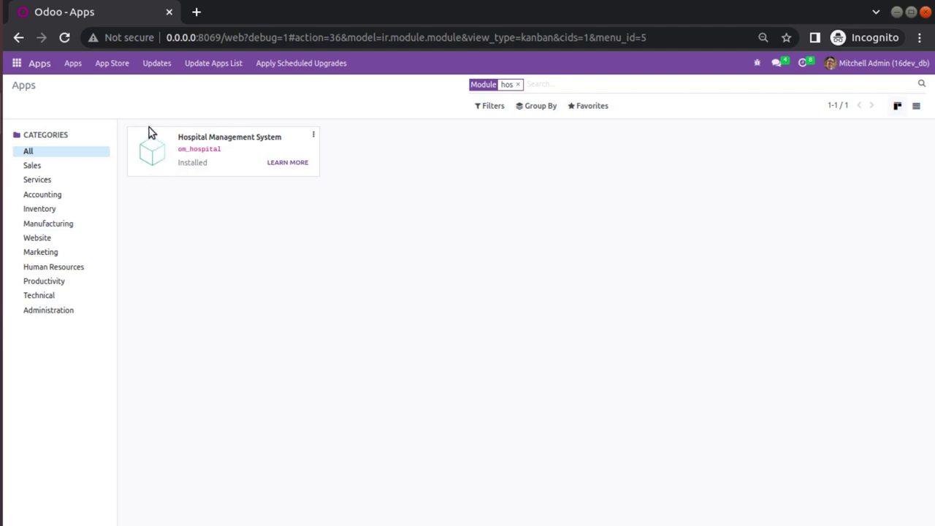
Filter the Odoo Apps list by the module name 'hosp'.
click(517, 87)
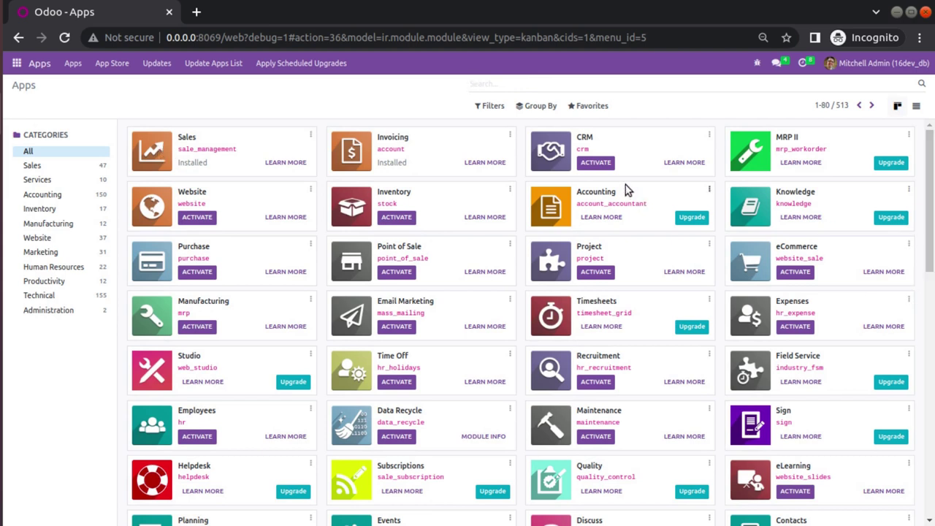
text(hosp)
key(Return)
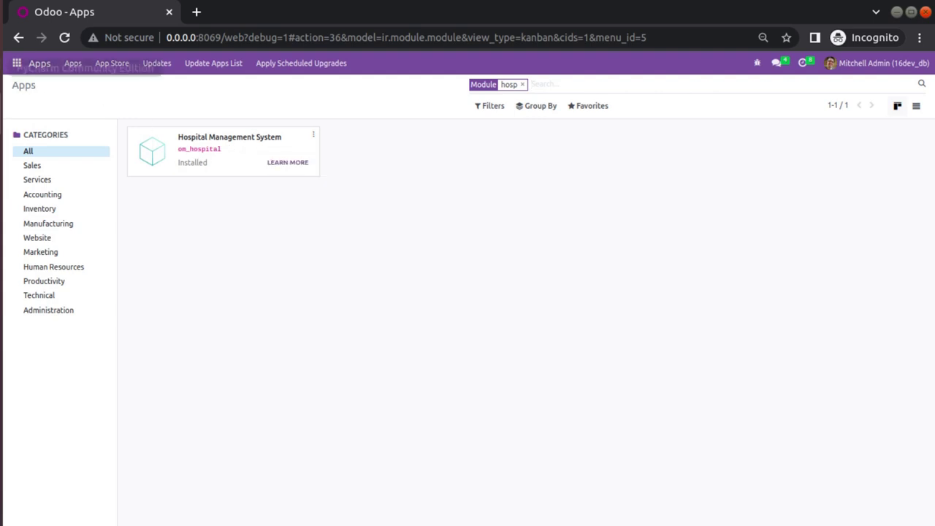
In PyCharm, create a 'static' directory inside the om_hospital module.
key(alt+Tab)
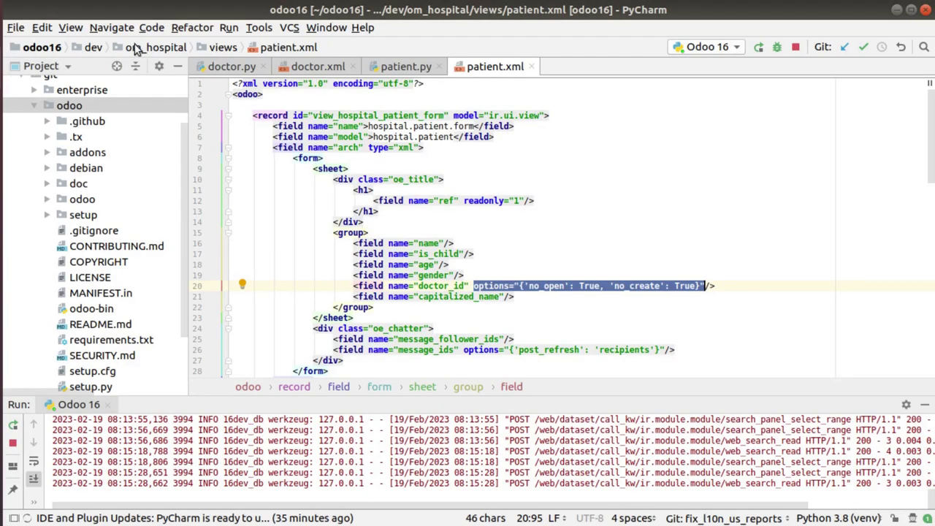
click(138, 47)
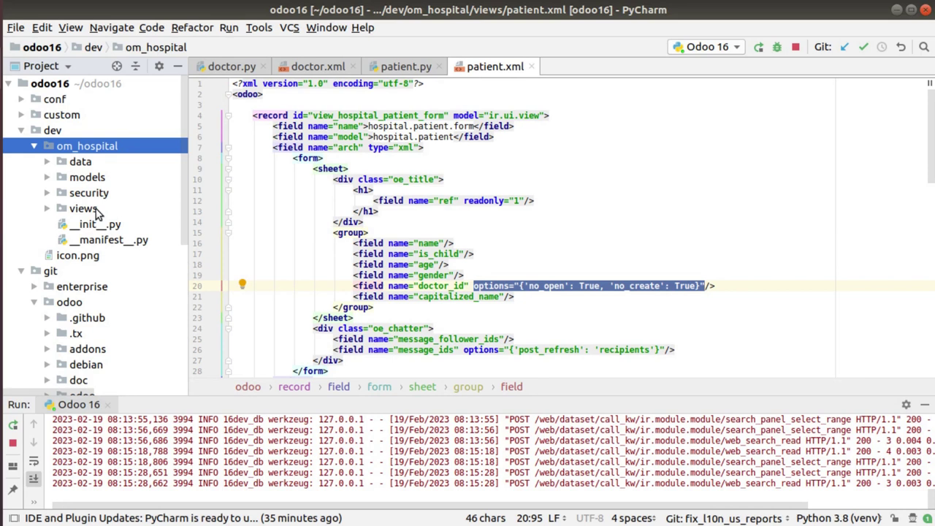
right_click(80, 150)
mouse_move(108, 85)
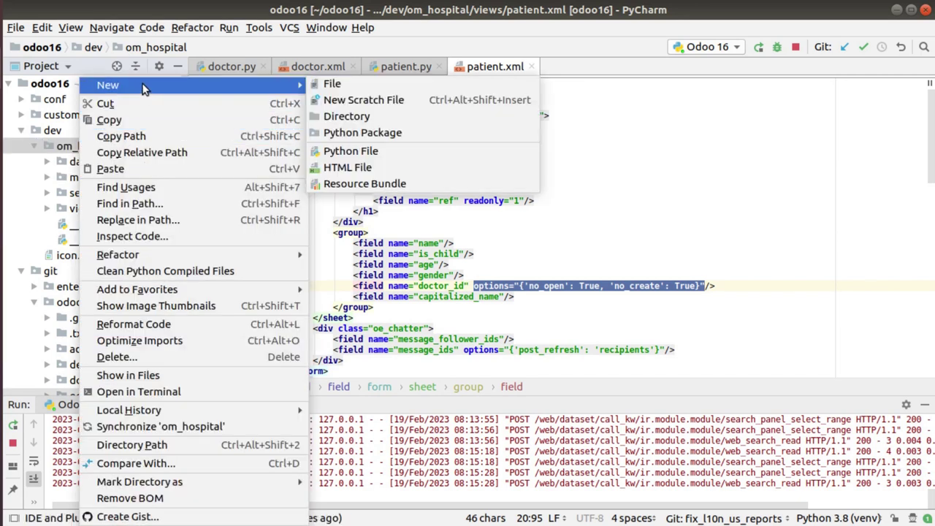
click(371, 117)
text(st)
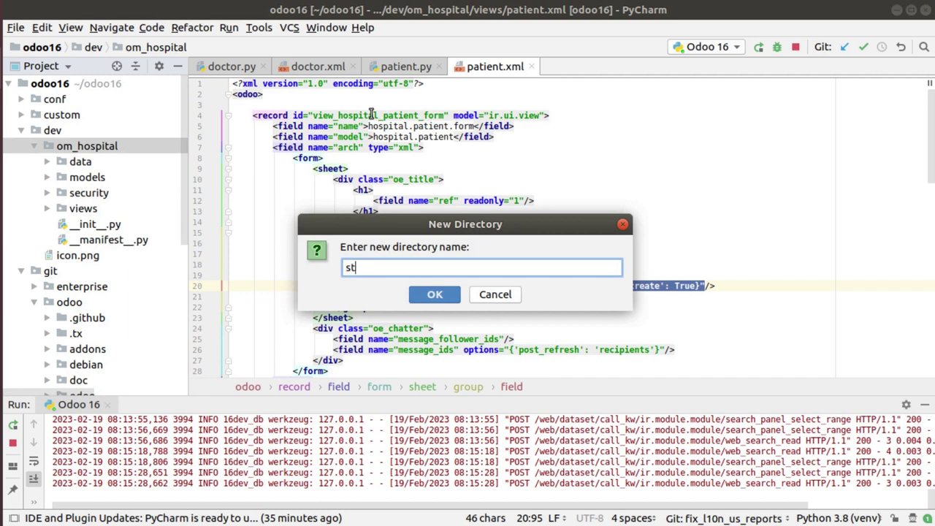
text(atic)
click(442, 303)
Create a 'description' directory inside the new static folder.
right_click(138, 209)
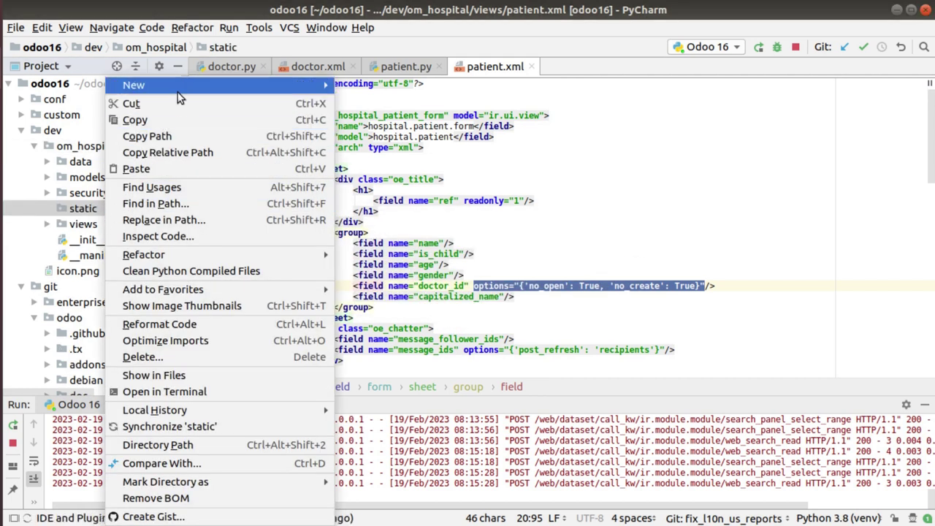
mouse_move(134, 84)
click(426, 117)
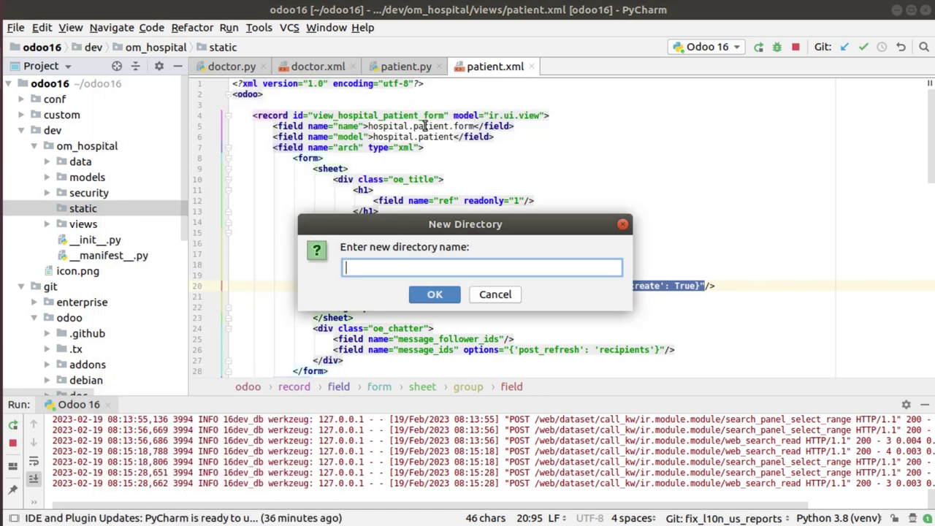
text(descript)
text(ion)
click(427, 298)
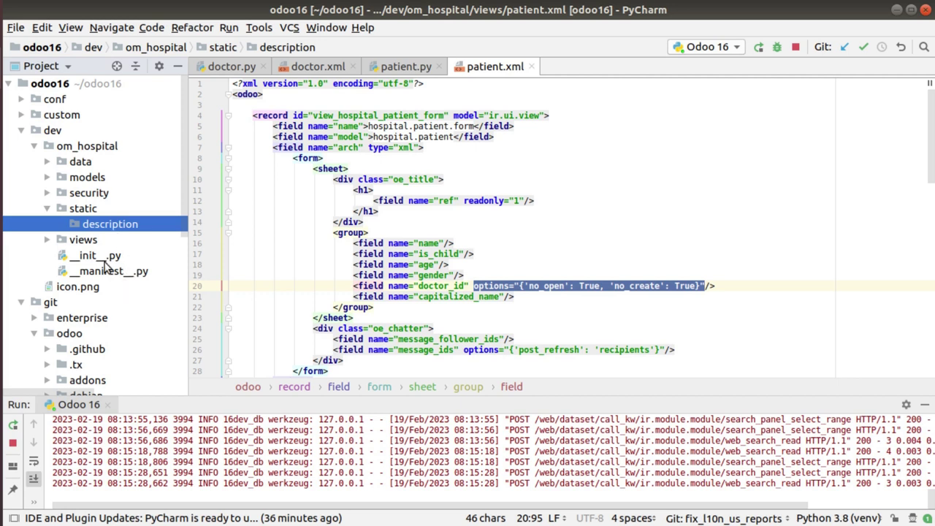
Copy icon.png into om_hospital's static/description folder.
right_click(80, 292)
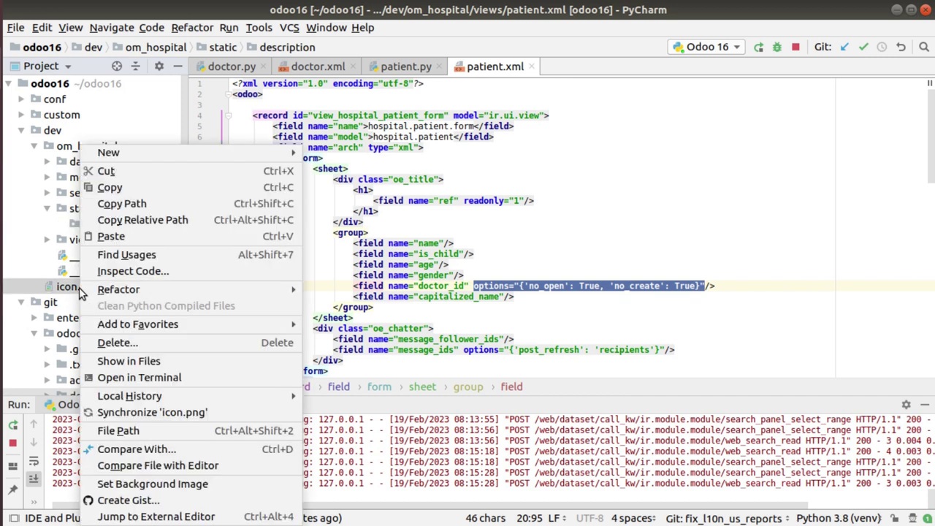
click(109, 186)
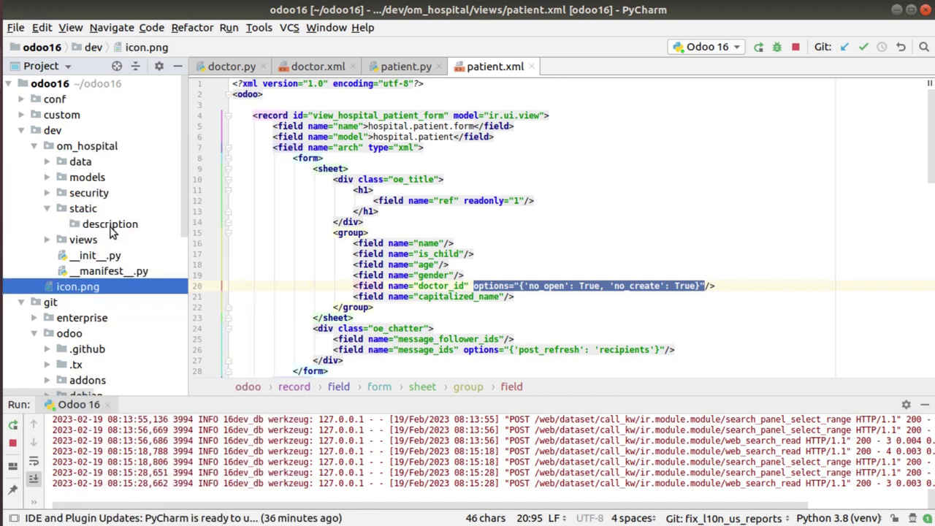
right_click(110, 225)
click(167, 169)
click(557, 319)
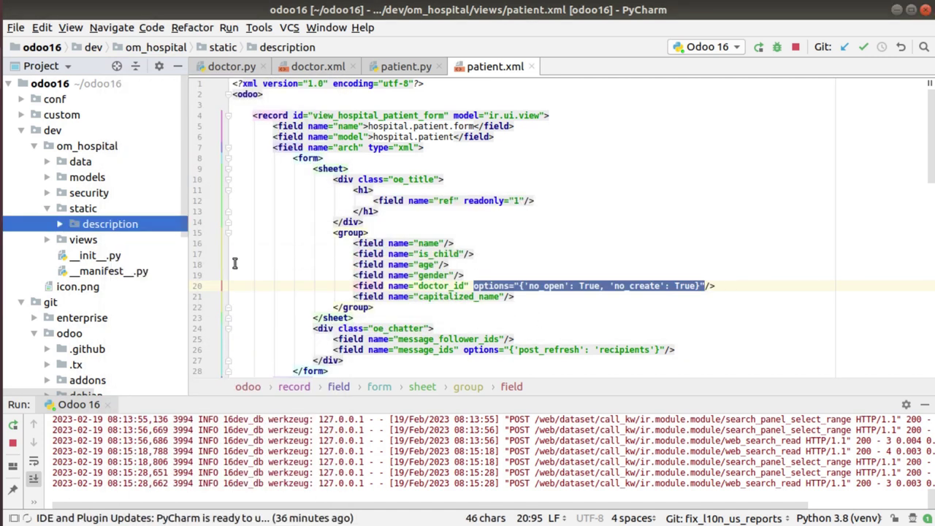
View the original icon.png, then delete it from its old location.
double_click(73, 287)
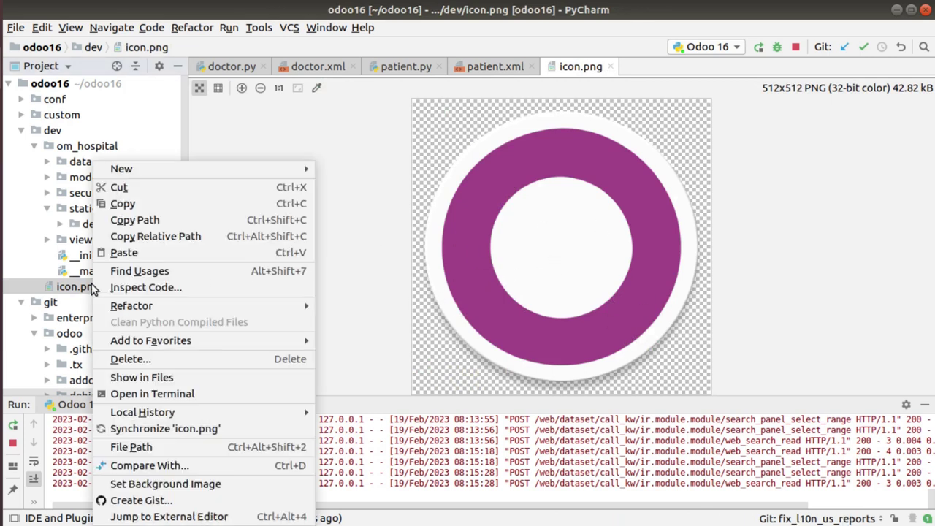
right_click(95, 287)
click(130, 358)
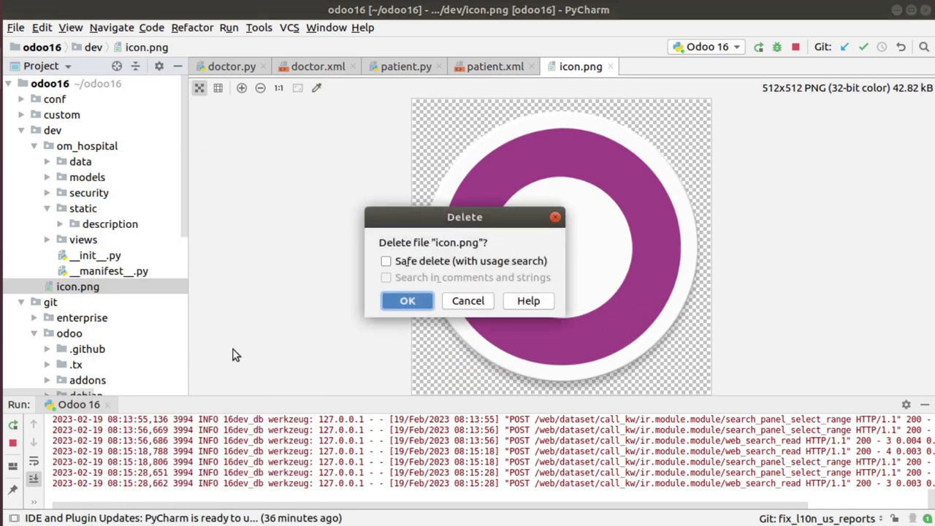
click(410, 301)
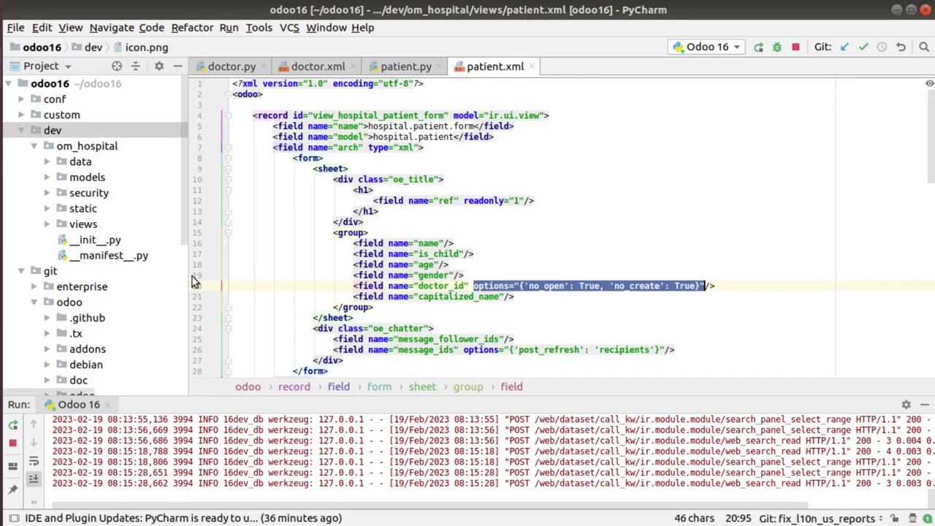
Expand static/description and open the copied icon.png showing the purple ring.
double_click(83, 209)
double_click(106, 225)
double_click(117, 241)
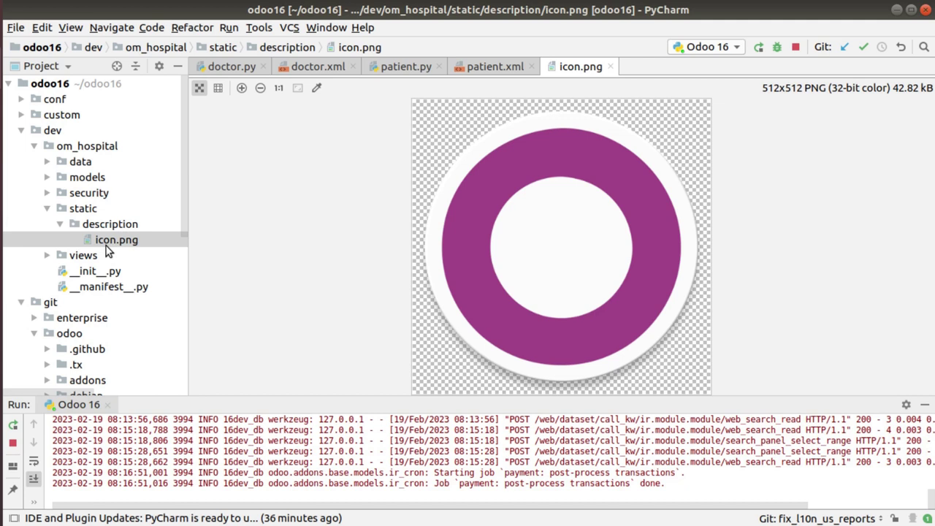
Rerun the Odoo server to upgrade om_hospital, enlarge the log panel, and return to Chrome.
click(13, 425)
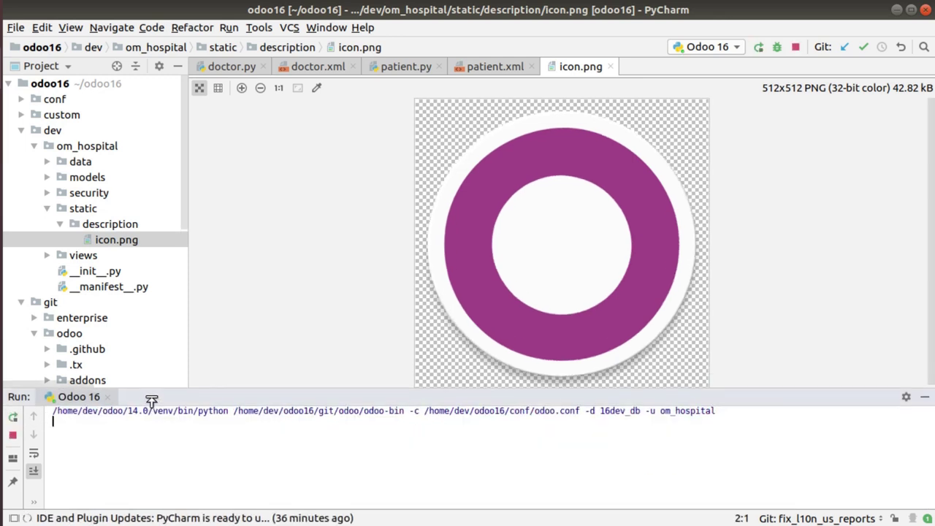
drag(151, 400, 150, 382)
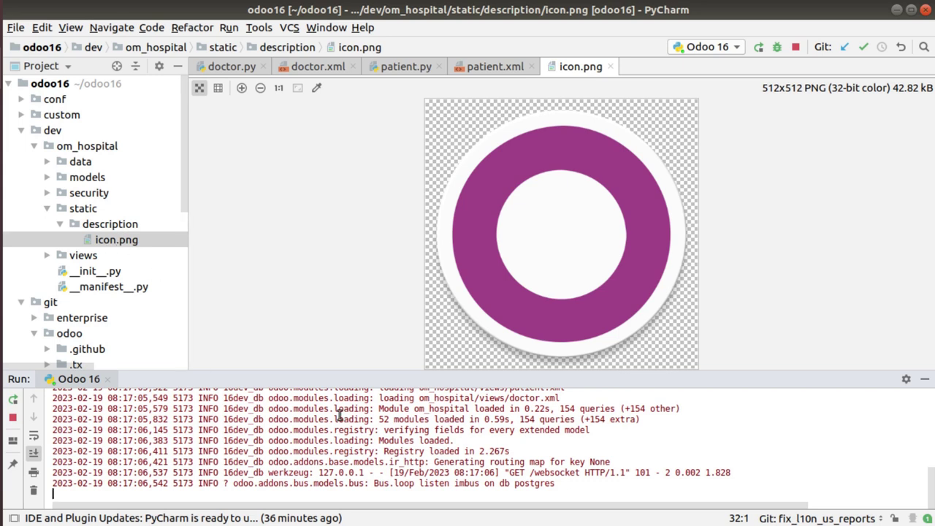
drag(314, 374, 314, 317)
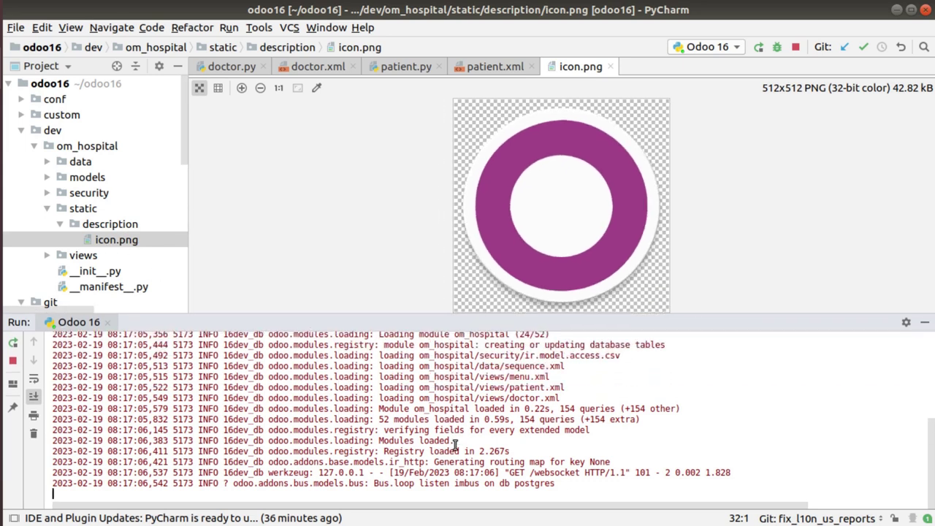
key(alt+Tab)
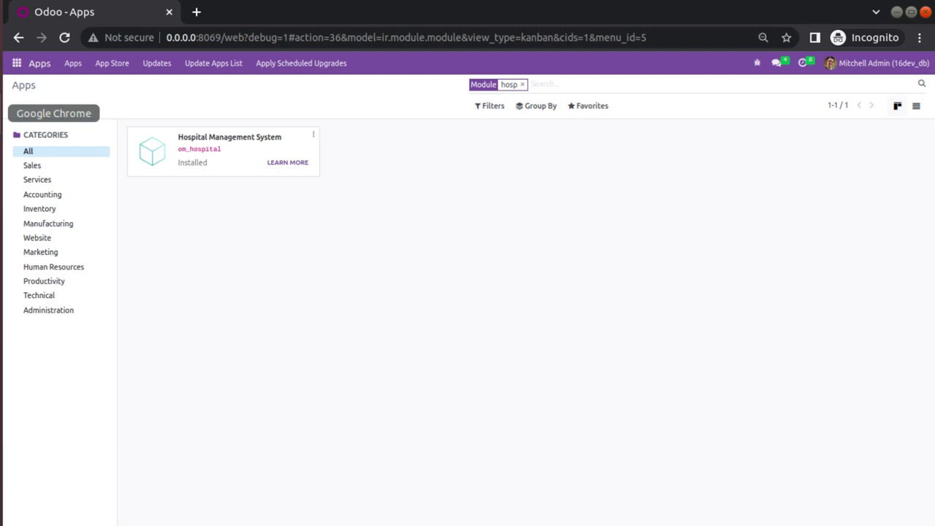
Update the Odoo apps list, then open Module Info for Hospital Management System.
click(215, 70)
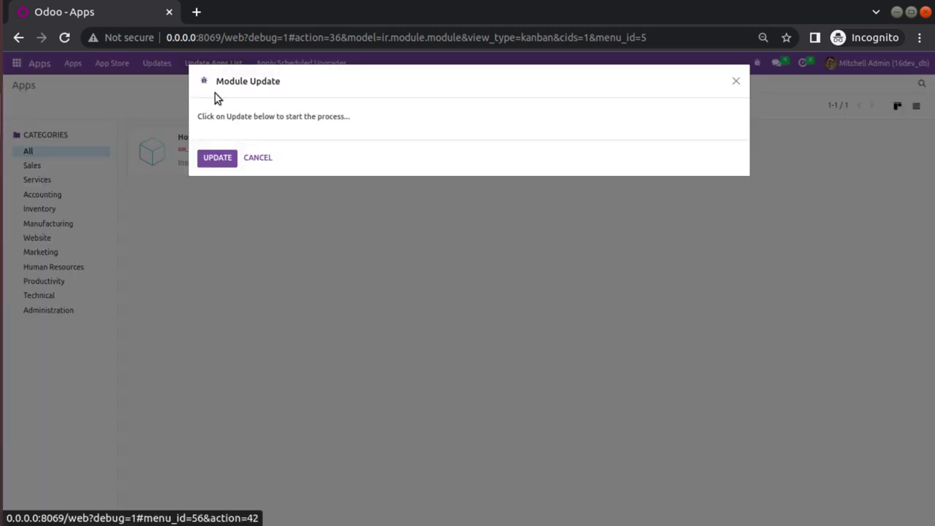
click(210, 159)
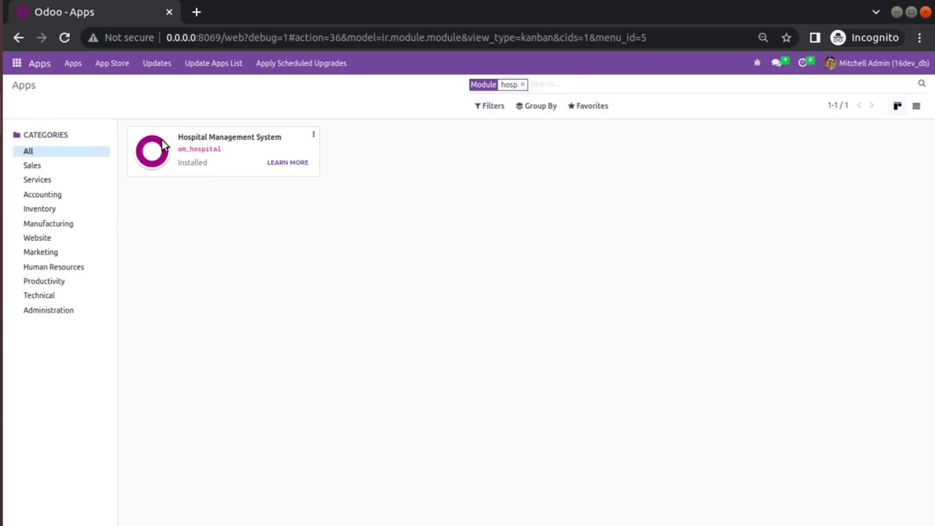
click(314, 136)
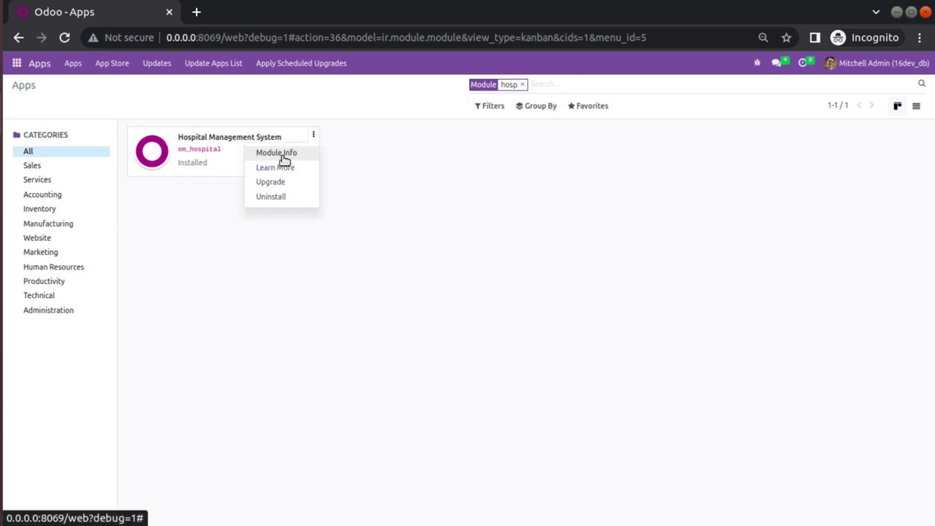
click(282, 156)
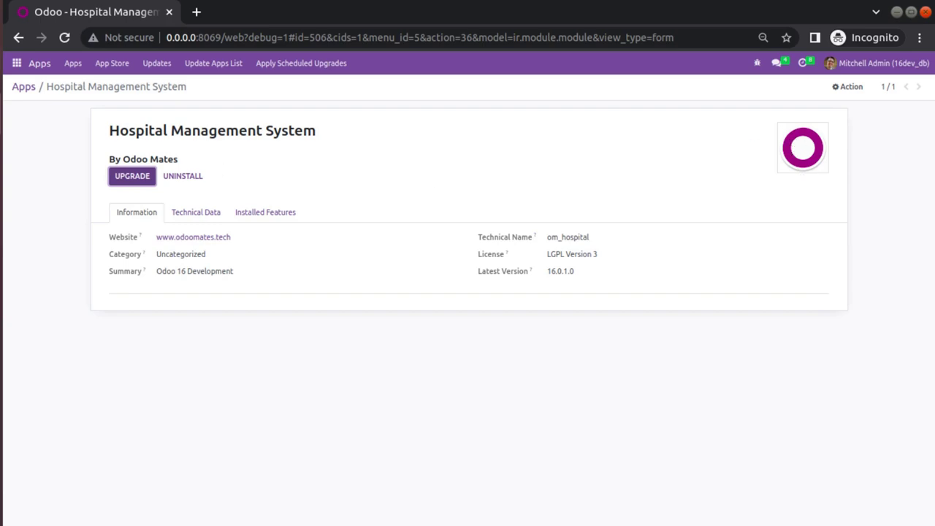
Briefly switch to PyCharm, then use the Apps breadcrumb to return to the filtered list.
key(alt+Tab)
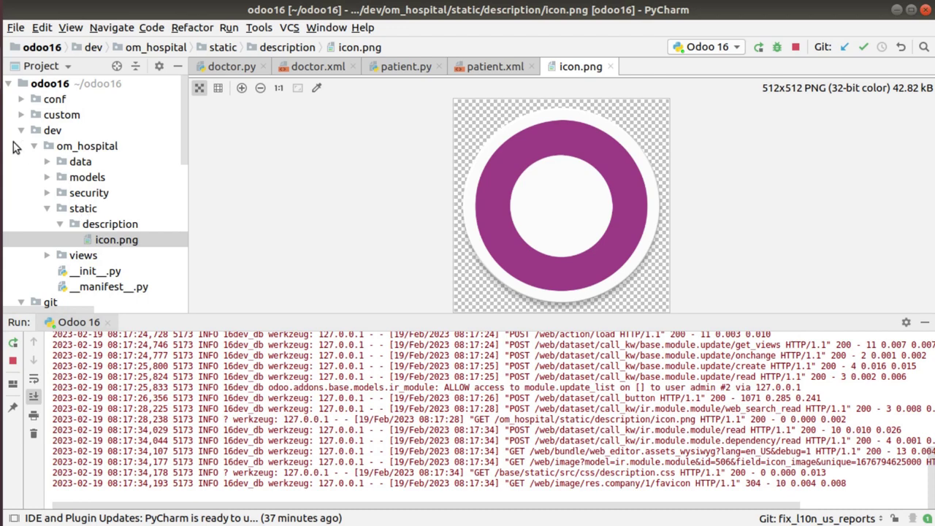
click(44, 113)
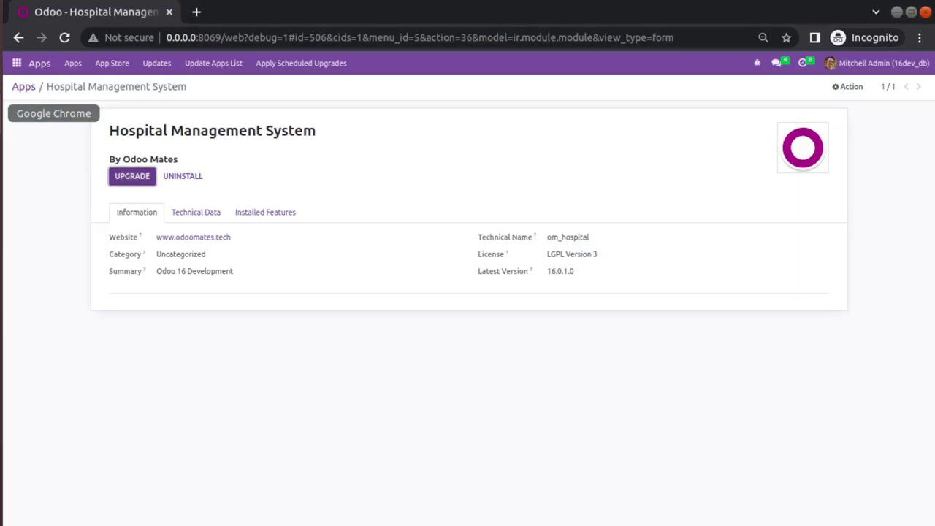
click(29, 90)
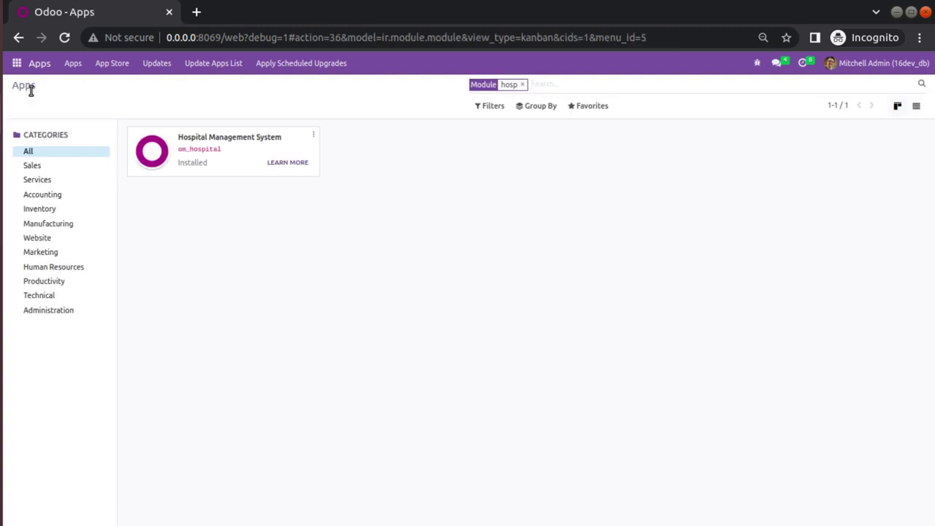